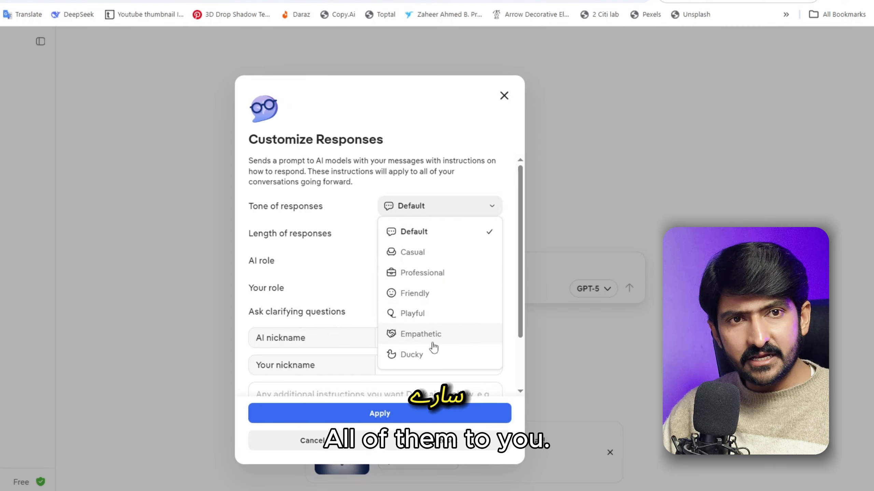
# Review the available options for response tone, response length, AI role and your role, keeping each at Default
pyautogui.click(369, 220)
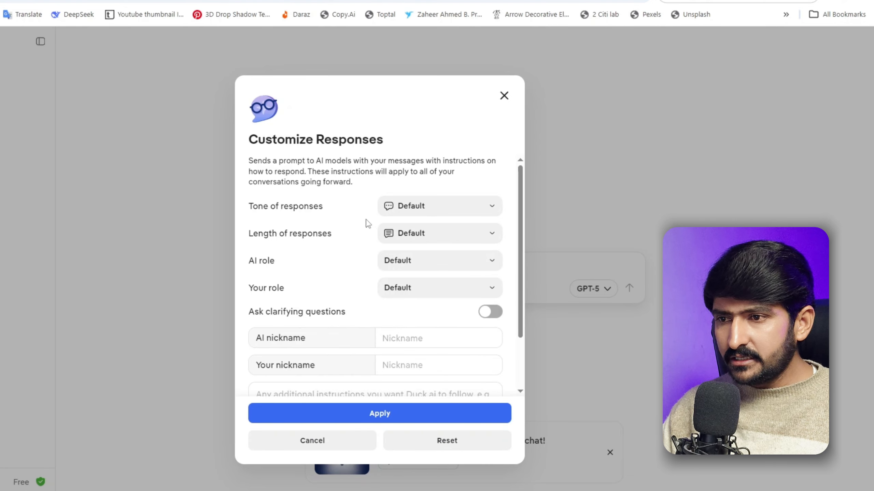
pyautogui.click(445, 236)
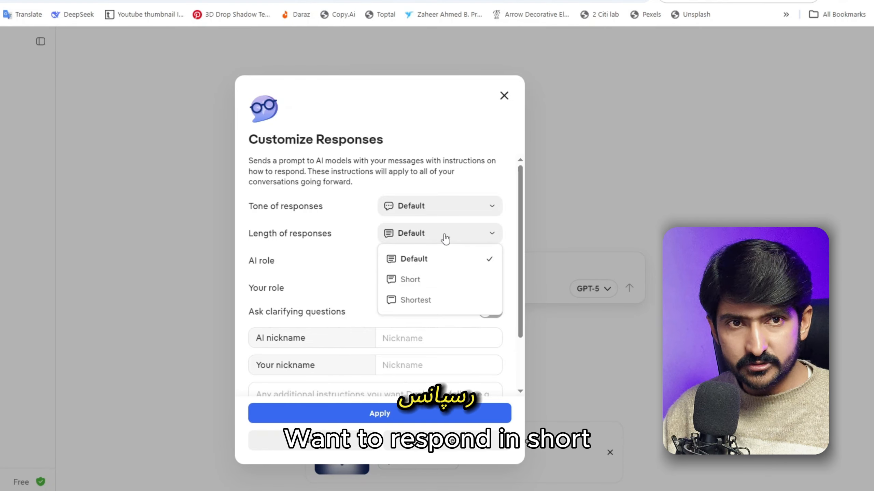
pyautogui.click(432, 265)
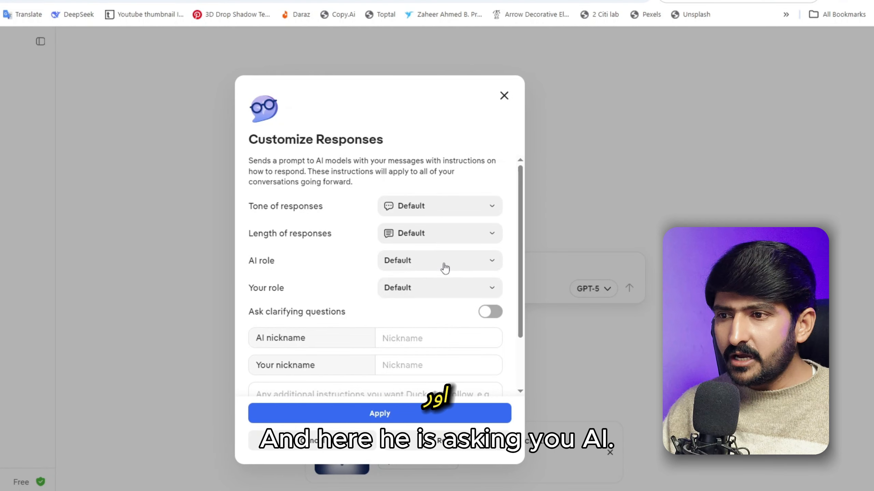
pyautogui.click(444, 268)
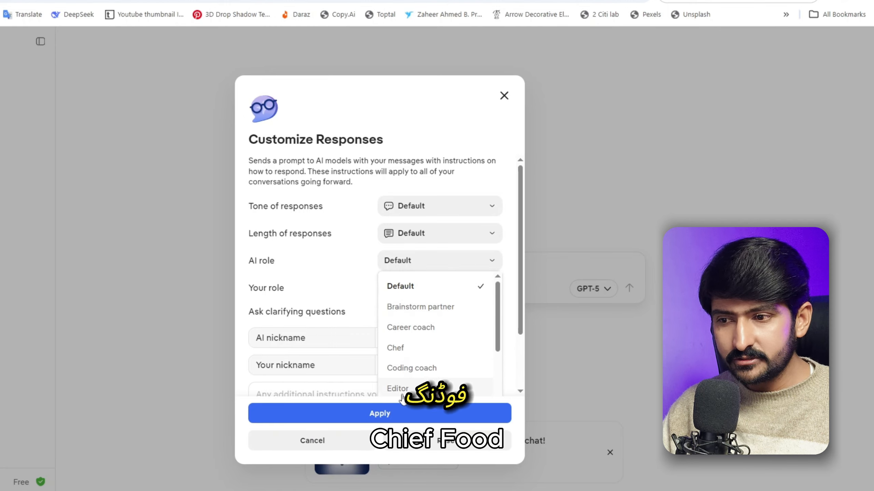
pyautogui.scroll(-8, 439, 344)
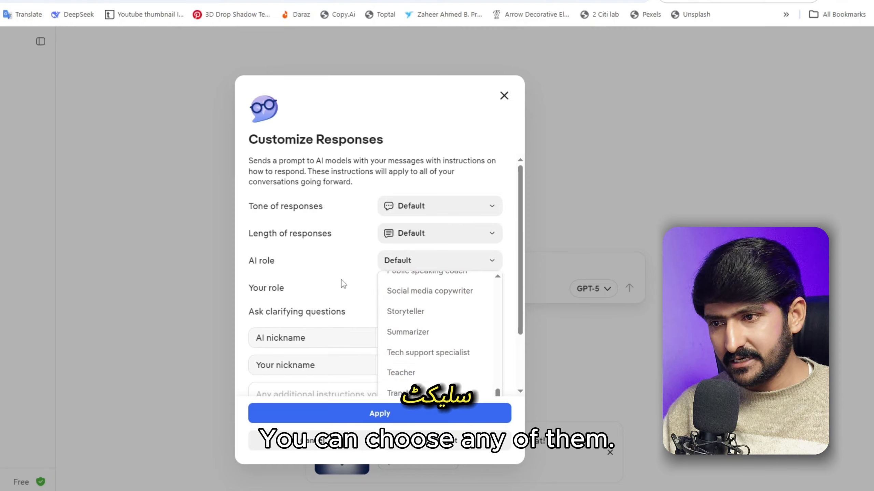
pyautogui.click(355, 277)
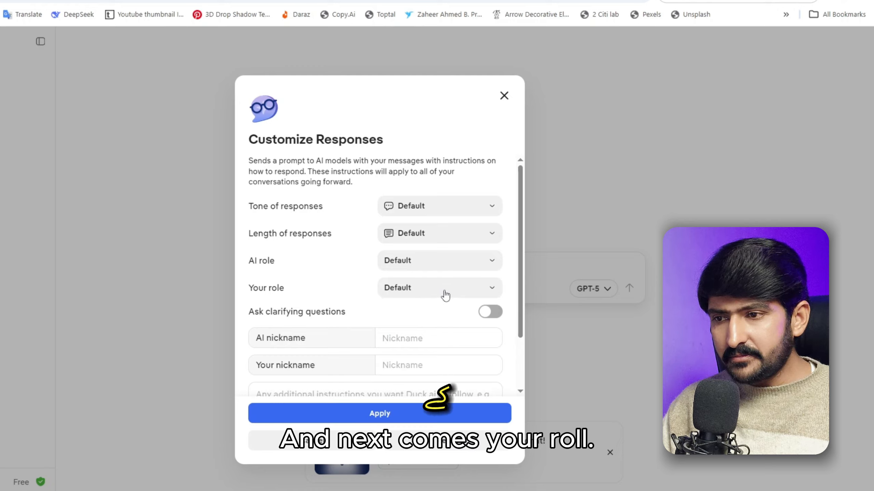
pyautogui.click(432, 295)
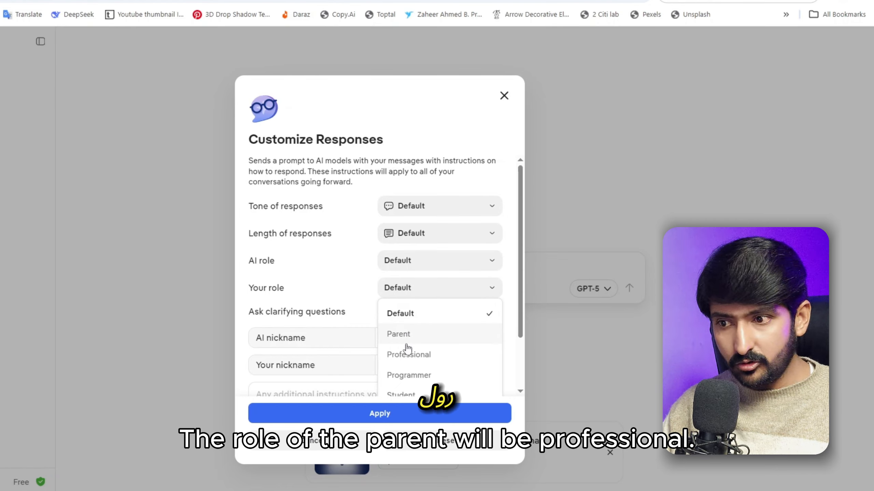
pyautogui.scroll(-1, 420, 399)
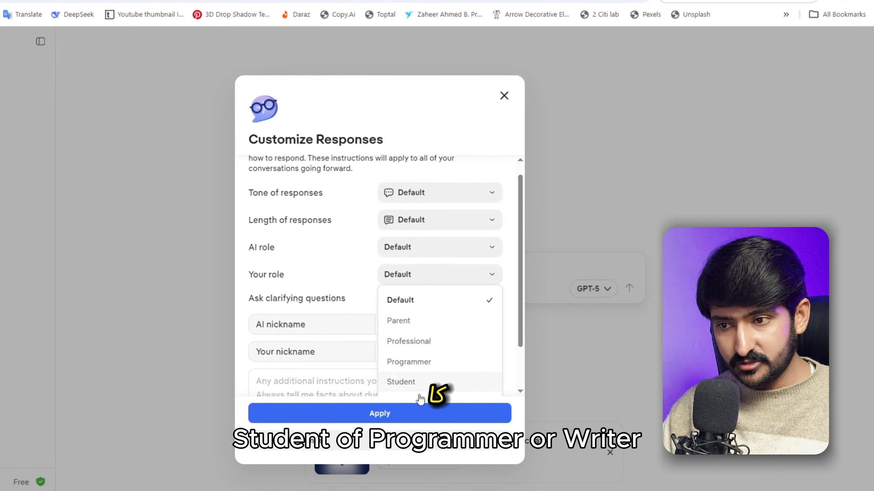
pyautogui.scroll(-2, 420, 399)
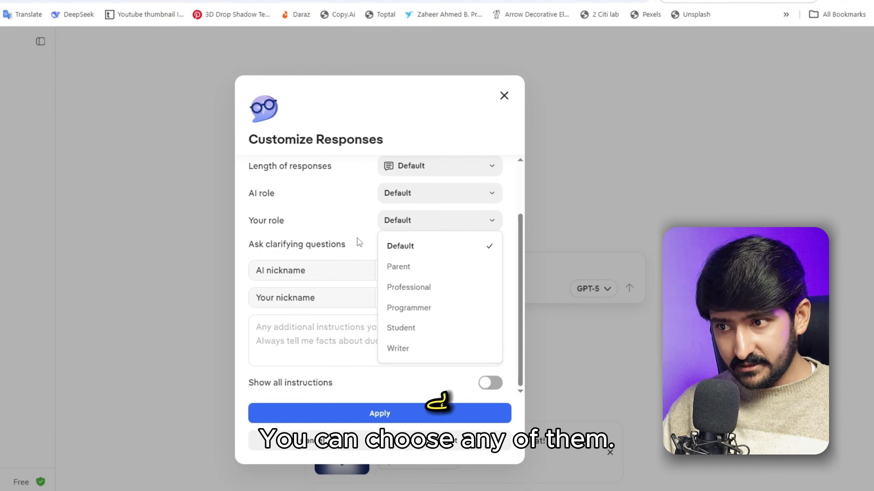
pyautogui.click(362, 247)
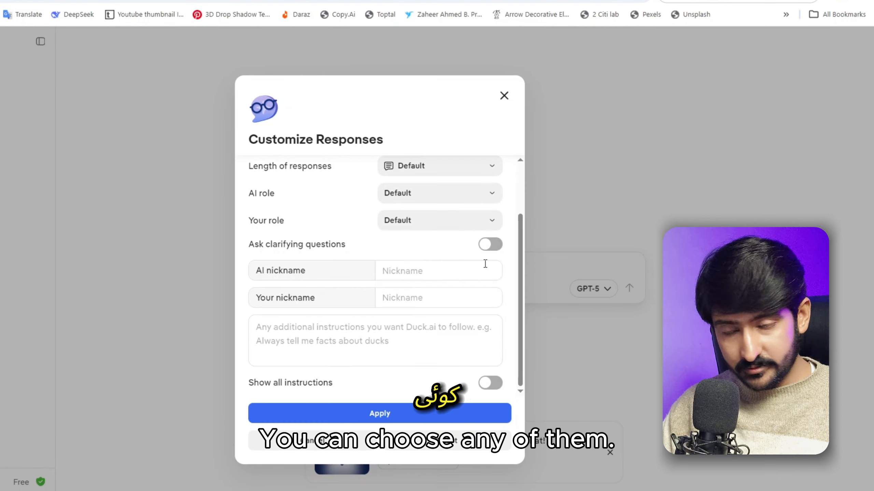
# Check the nickname and additional instructions fields, switch Show all instructions on and back off, and apply the default response settings
pyautogui.click(429, 271)
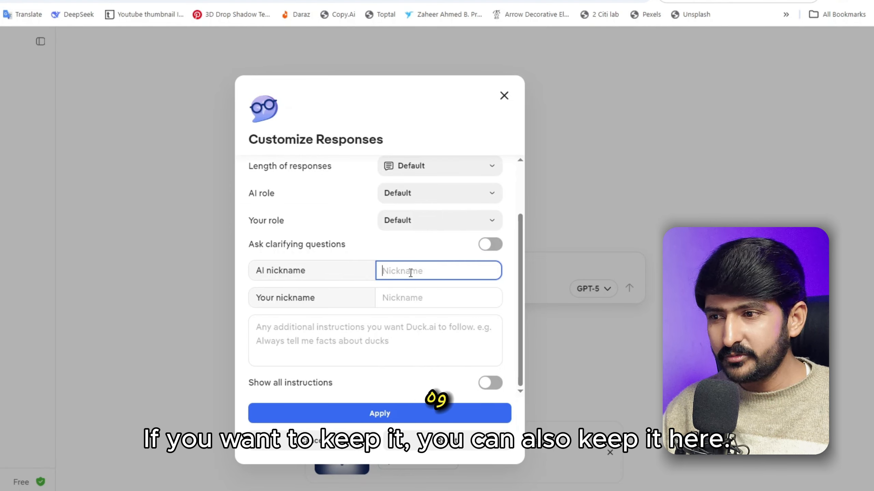
pyautogui.click(401, 300)
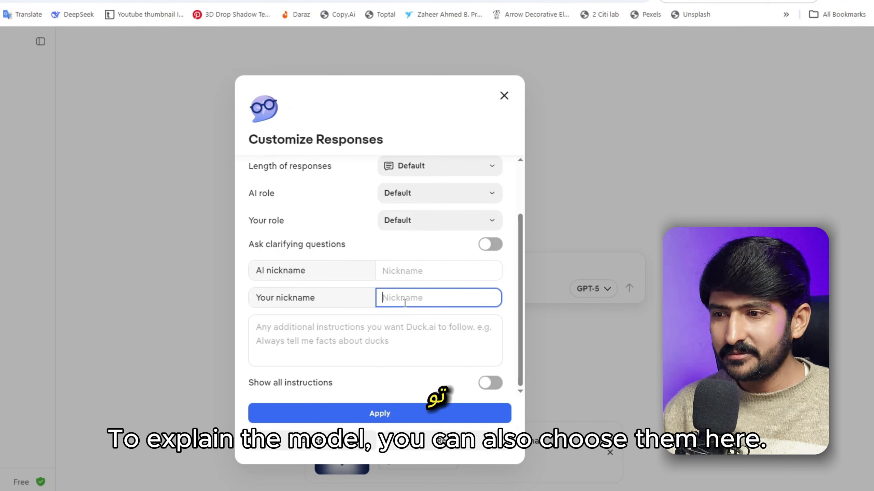
pyautogui.click(331, 344)
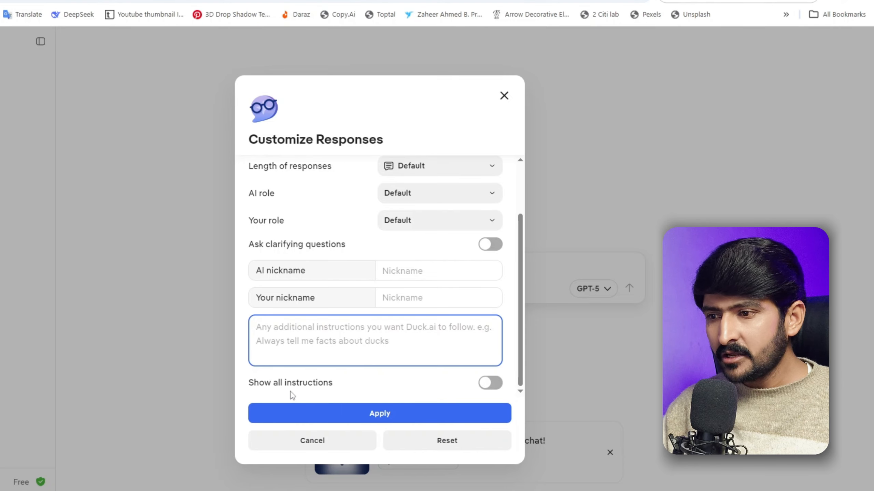
pyautogui.click(489, 383)
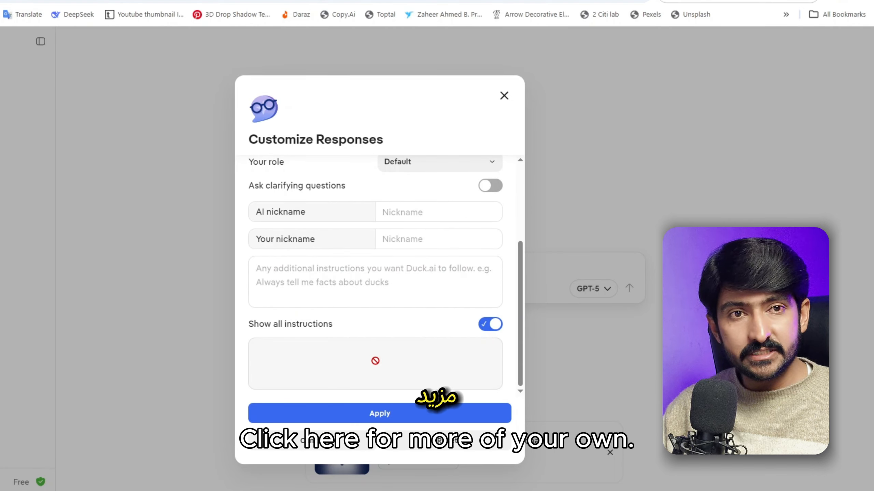
pyautogui.click(499, 327)
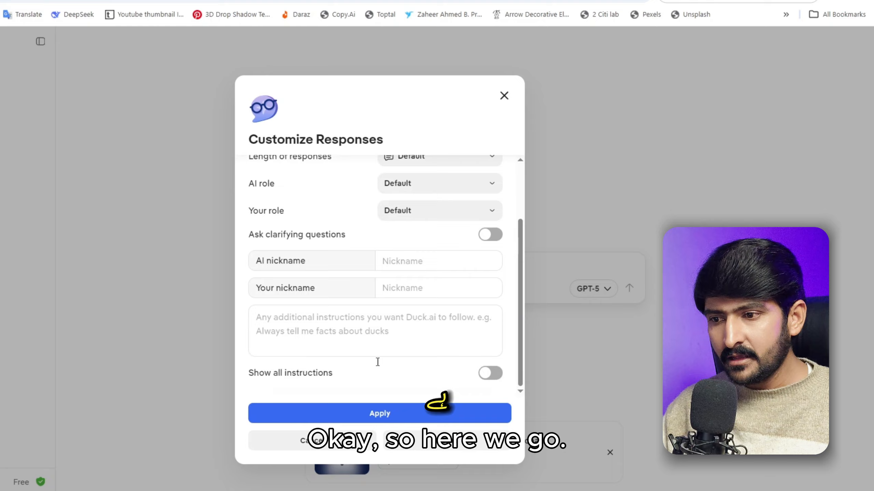
pyautogui.click(376, 414)
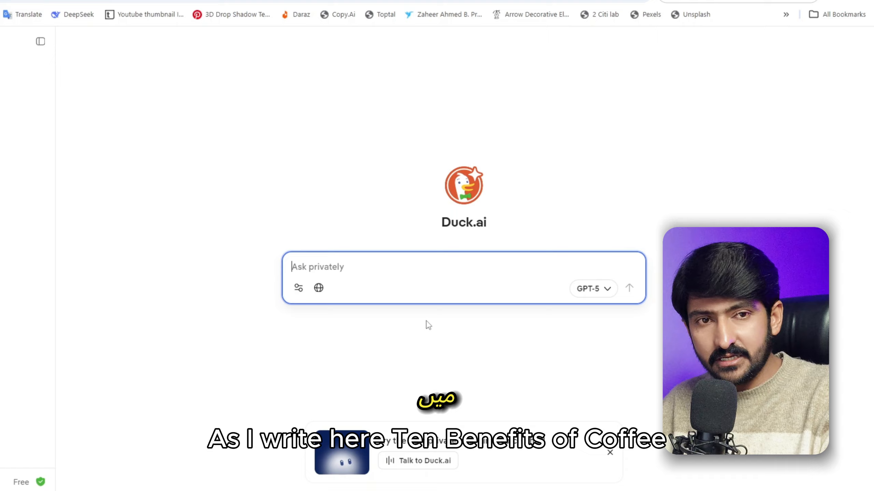
# Send the prompt "10 benifts of coffee" to GPT-5 mini and read through the answer
pyautogui.write('10 benif')
pyautogui.press('BackSpace')
pyautogui.write('nifts of coffee')
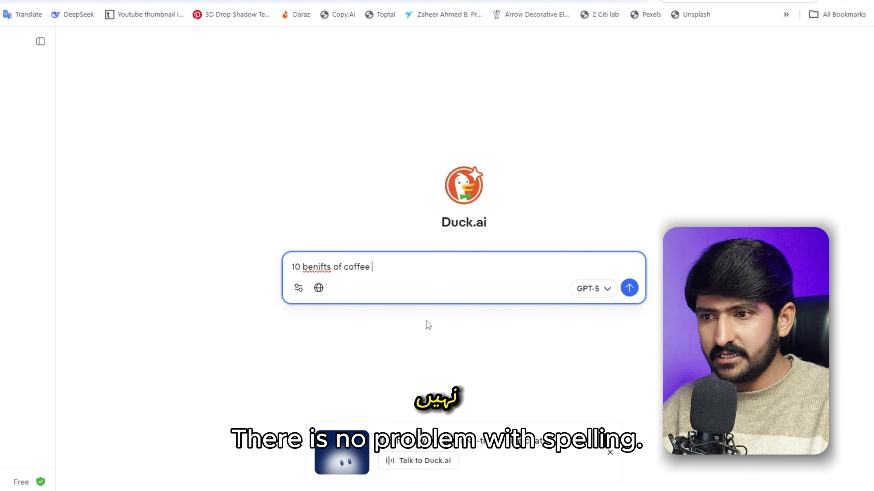
pyautogui.press('Return')
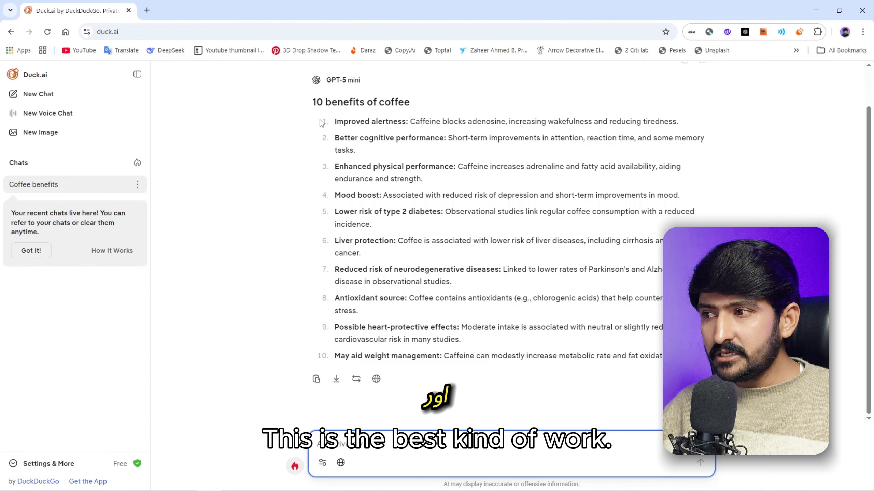
pyautogui.moveTo(337, 121); pyautogui.dragTo(563, 355)
pyautogui.click(323, 455)
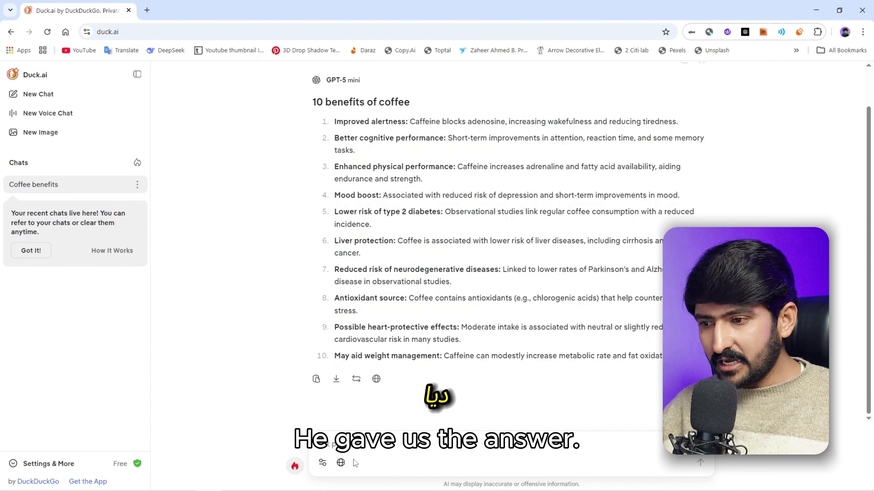
pyautogui.click(352, 446)
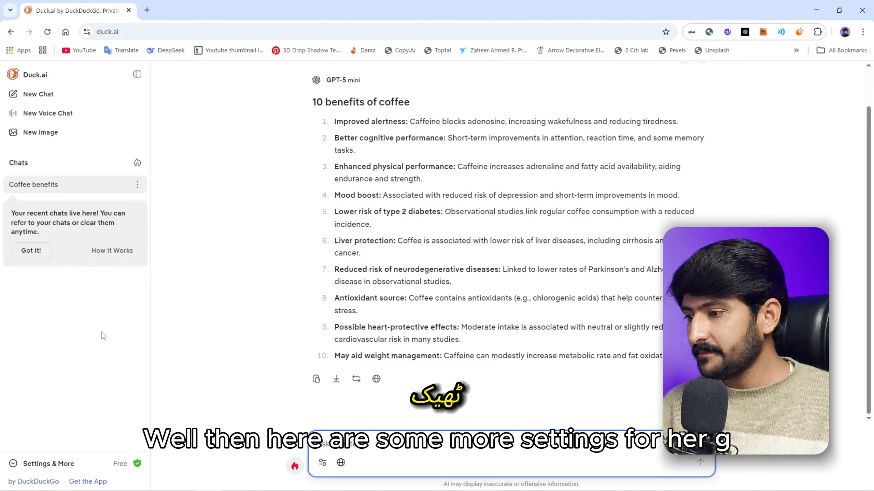
# Open the Duck.ai settings and review the appearance choices and the chat history description, keeping Light mode
pyautogui.click(47, 466)
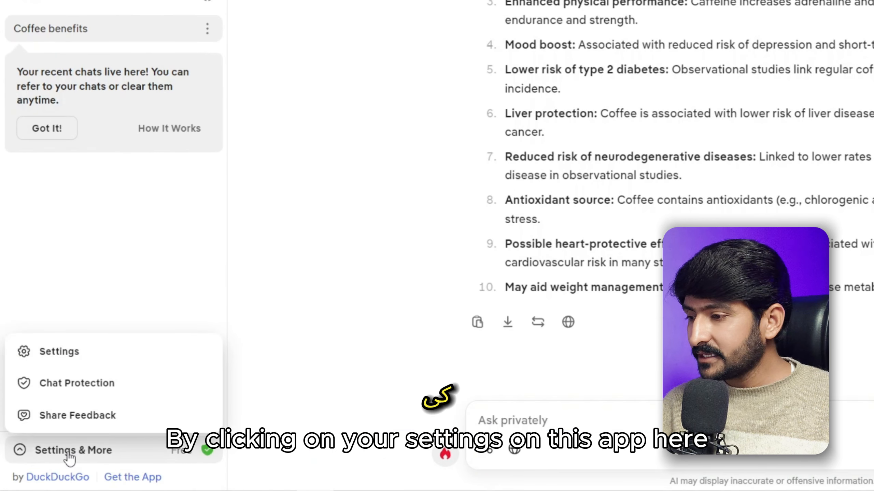
pyautogui.click(61, 353)
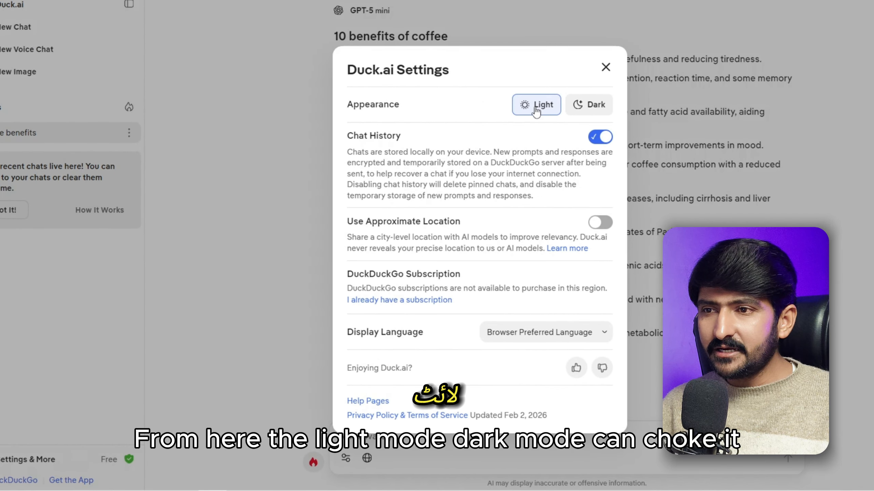
pyautogui.click(801, 2)
pyautogui.click(545, 109)
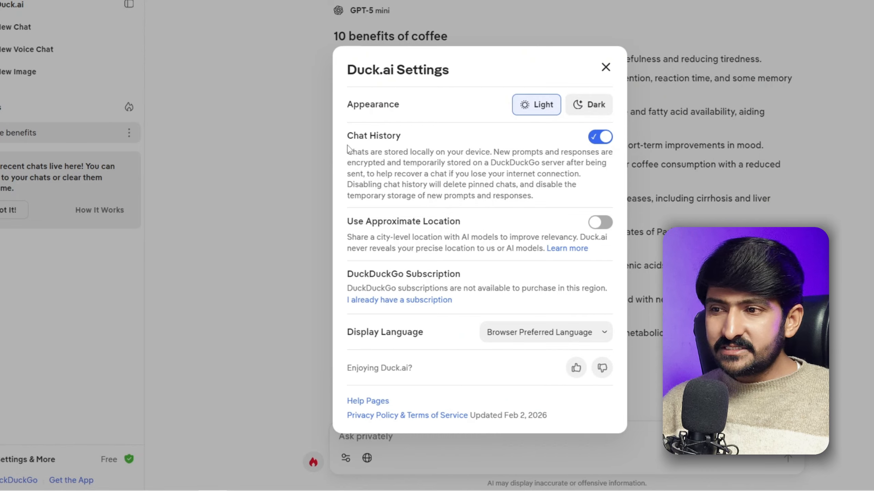
pyautogui.moveTo(347, 151); pyautogui.dragTo(568, 196)
pyautogui.click(530, 194)
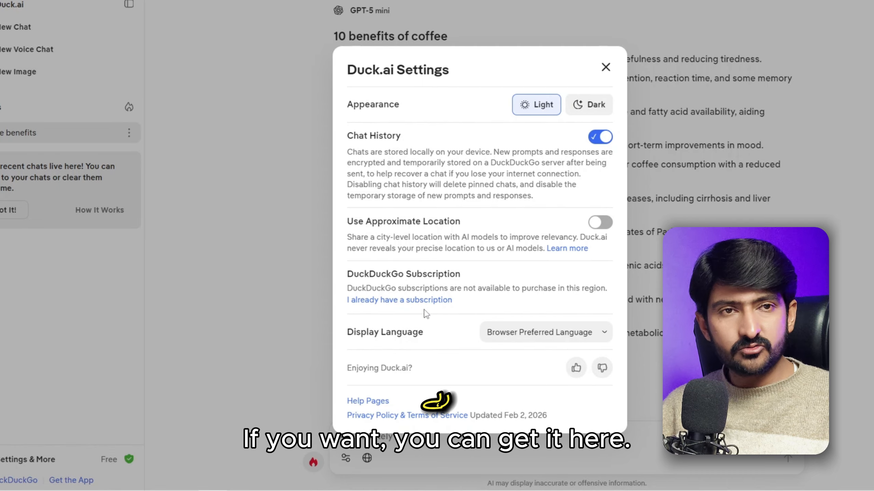
# Browse the list of display languages without changing Browser Preferred Language, and close the settings
pyautogui.click(591, 339)
pyautogui.scroll(-10, 526, 156)
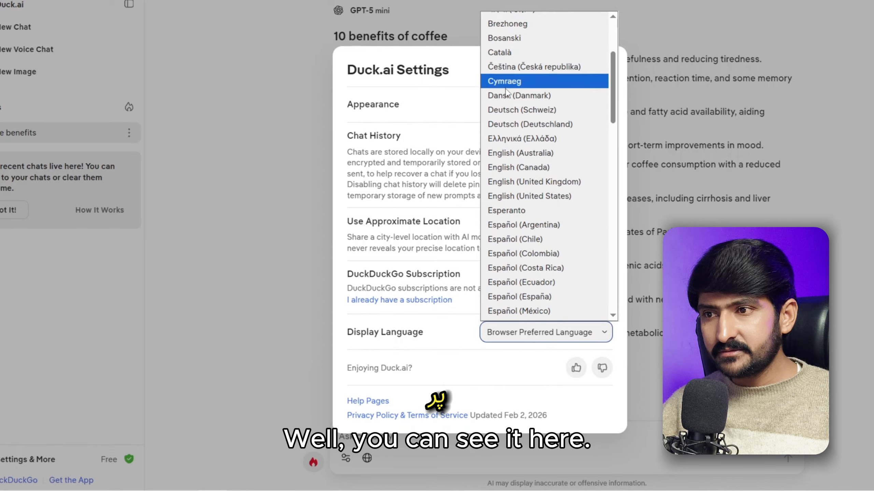
pyautogui.scroll(-12, 525, 156)
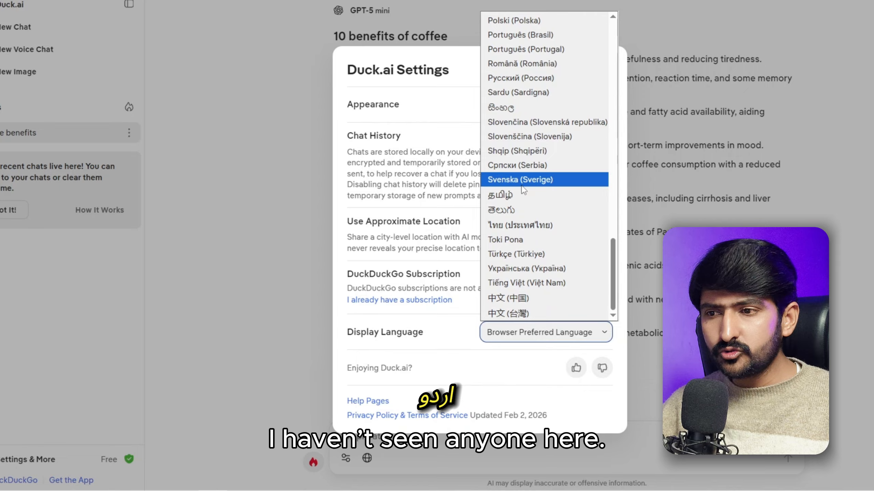
pyautogui.scroll(20, 514, 209)
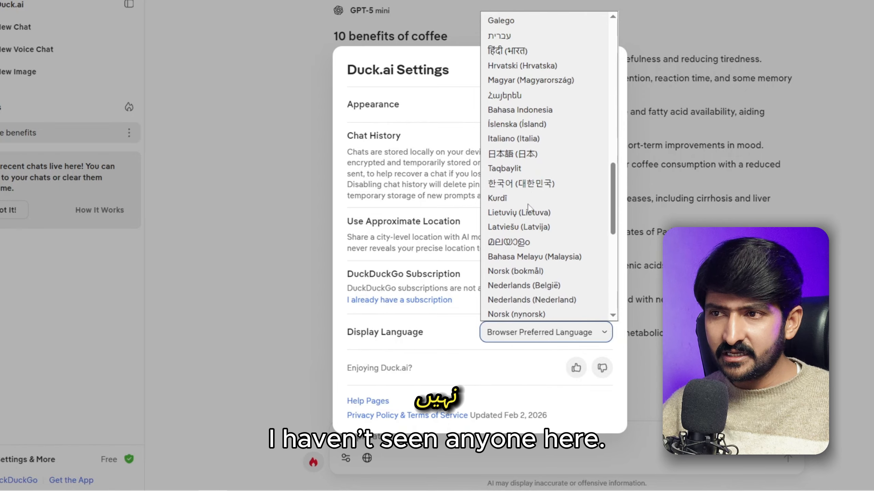
pyautogui.click(437, 114)
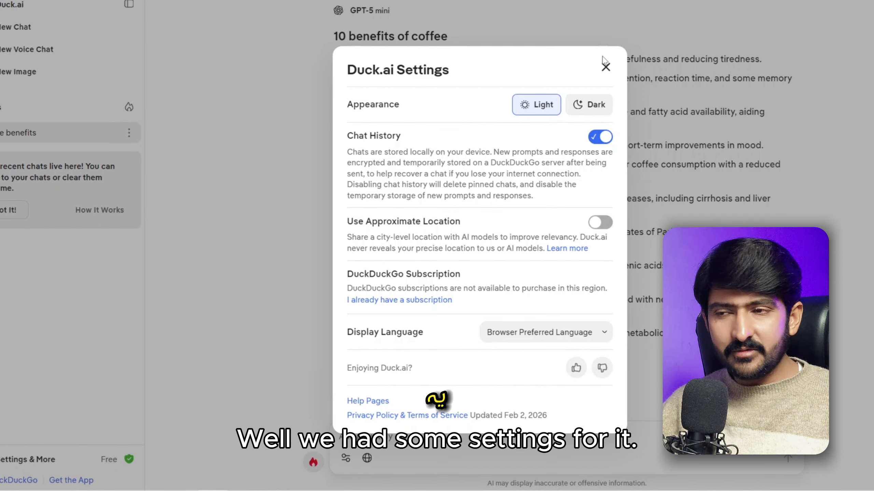
pyautogui.click(601, 73)
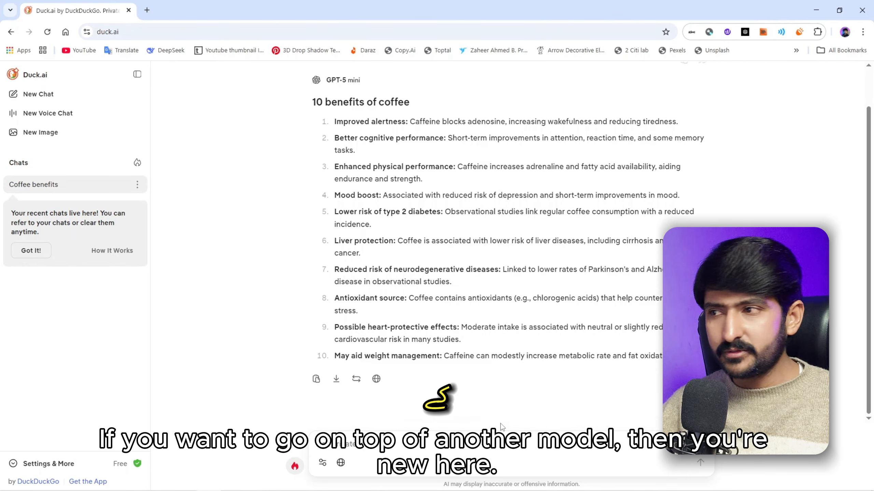
# Start a new chat with the Claude Haiku 4.5 model
pyautogui.click(59, 99)
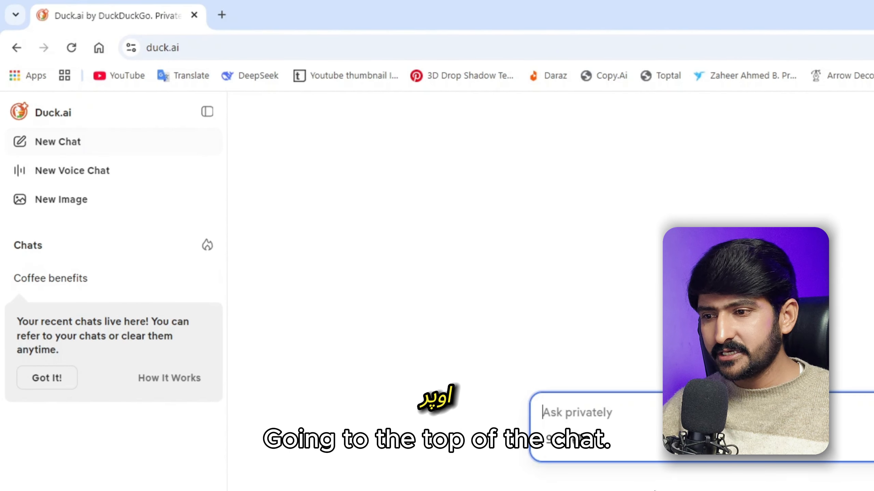
pyautogui.click(551, 441)
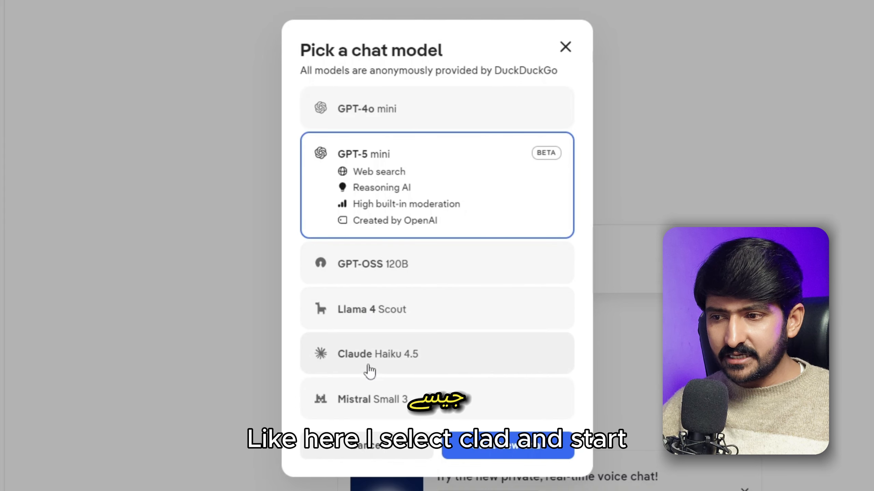
pyautogui.click(379, 358)
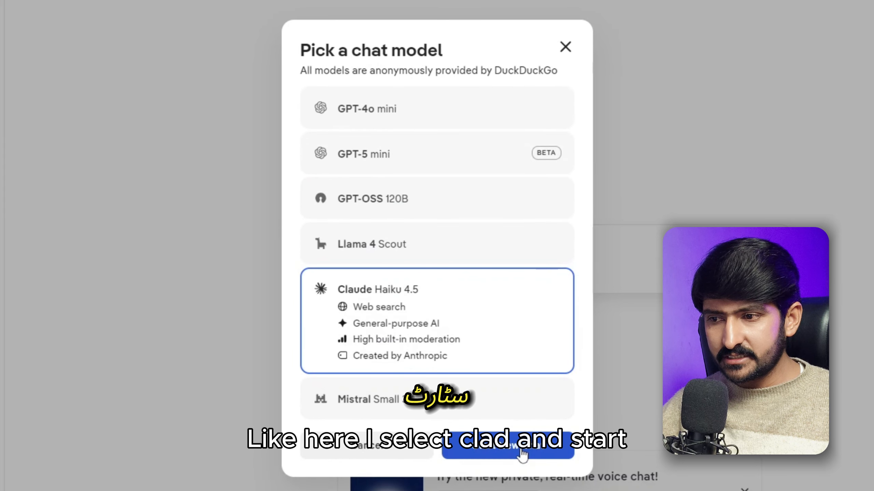
pyautogui.click(507, 475)
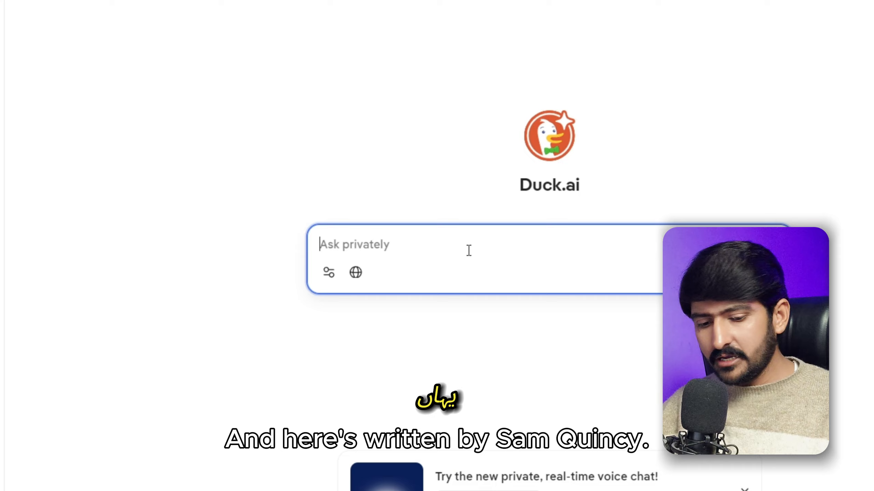
# Ask Claude Haiku 4.5 for "10 benifts of coffee" and read through its full response
pyautogui.write('10')
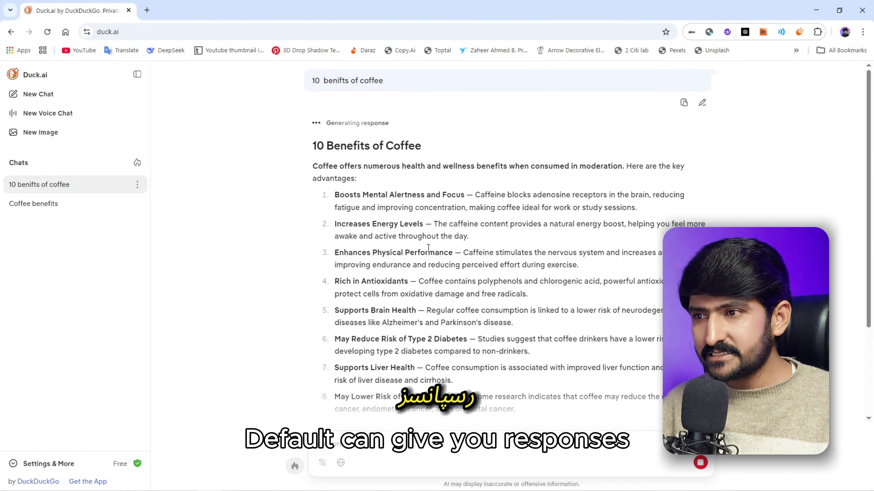
pyautogui.scroll(-4, 385, 209)
pyautogui.scroll(-1, 378, 201)
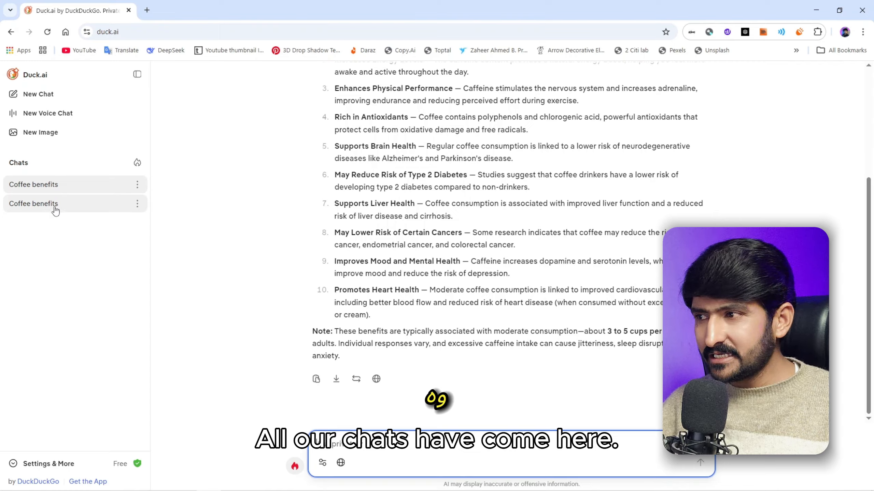
# Review the options offered for the older Coffee benefits chat in the chat history without applying any
pyautogui.click(137, 204)
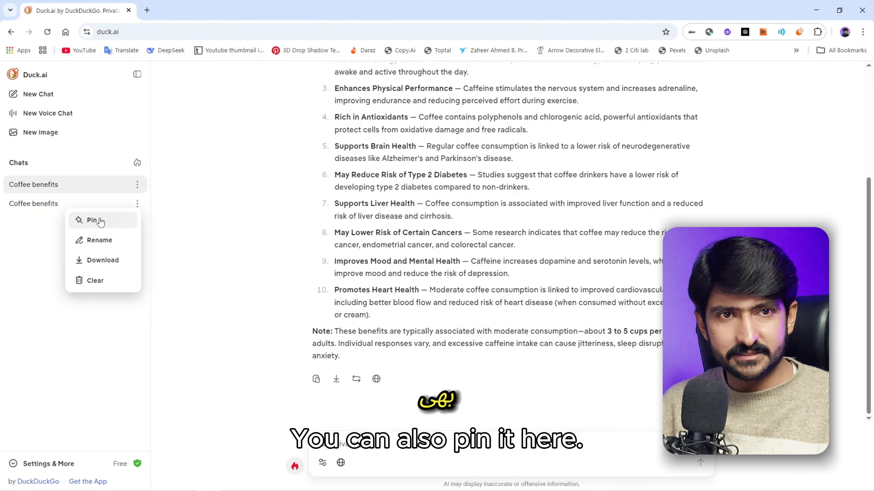
pyautogui.click(174, 234)
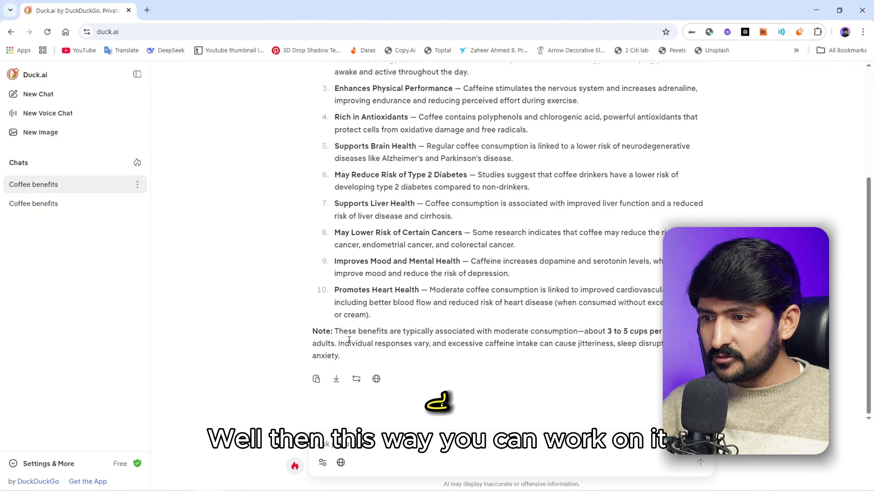
# Retry the coffee benefits answer with the Mistral Small 3 model and read through its response
pyautogui.scroll(3, 349, 340)
pyautogui.scroll(-3, 326, 362)
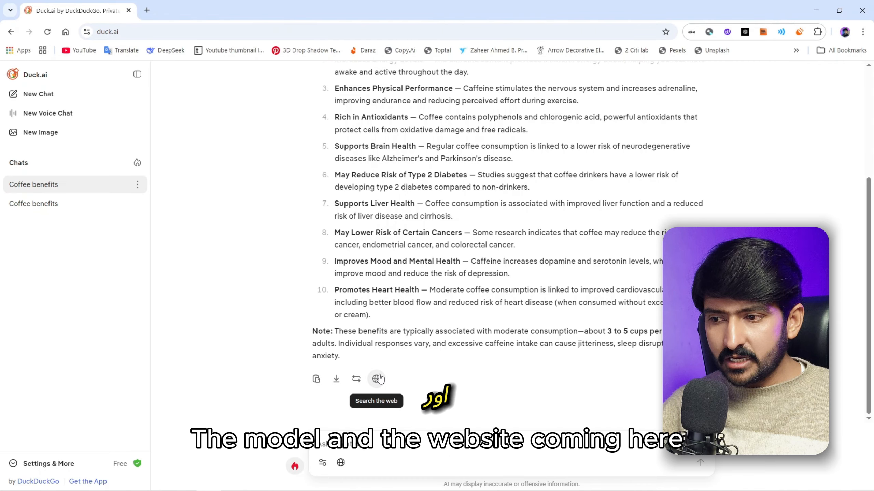
pyautogui.click(356, 379)
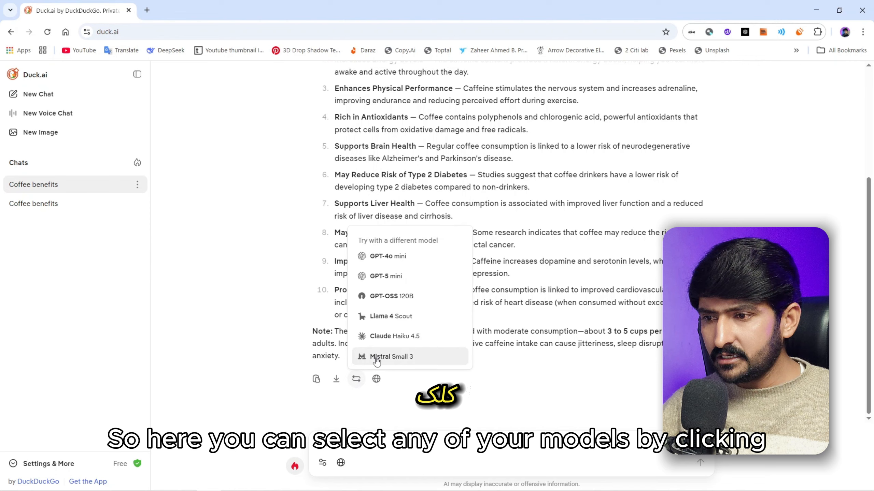
pyautogui.click(421, 358)
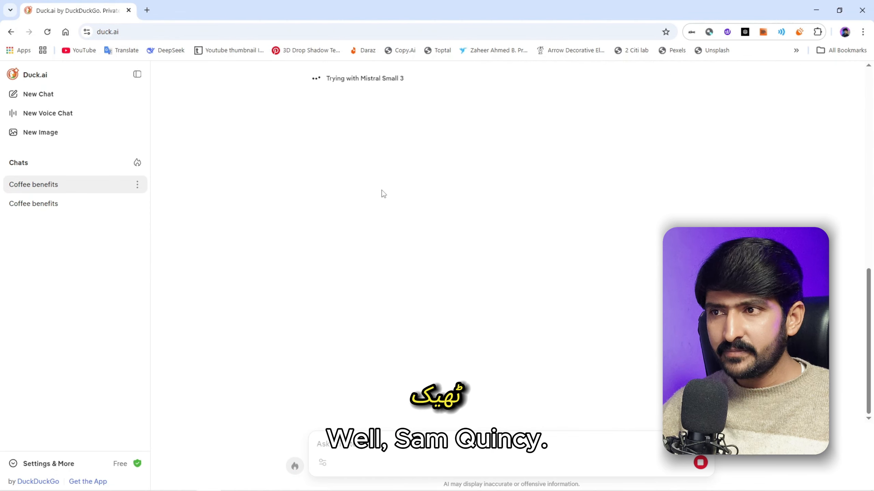
pyautogui.scroll(5, 401, 219)
pyautogui.scroll(-2, 413, 238)
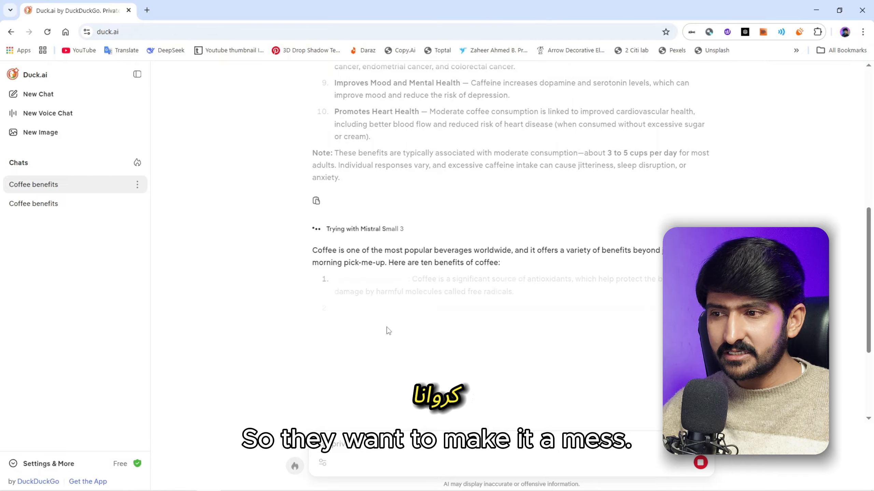
pyautogui.scroll(-4, 379, 292)
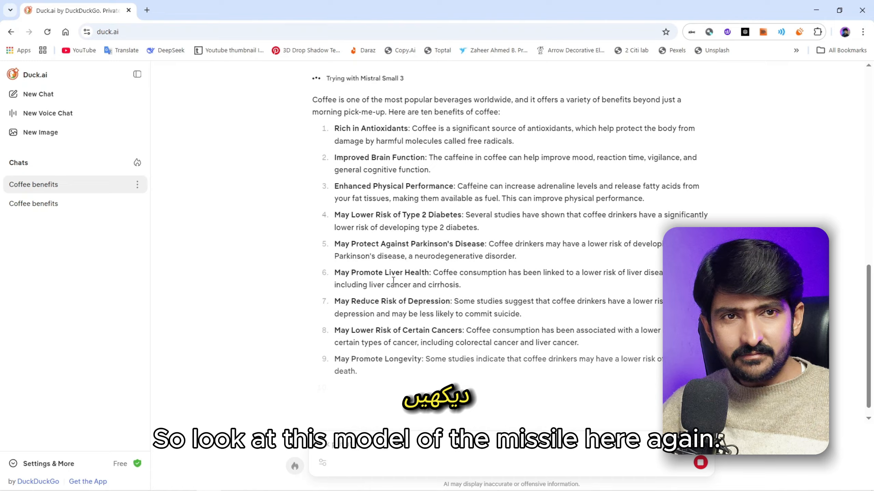
pyautogui.scroll(-2, 393, 280)
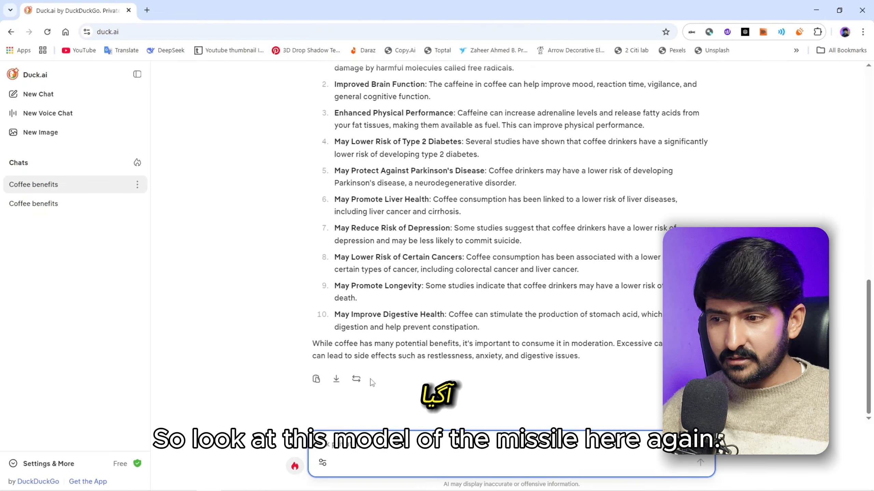
# Retry the coffee benefits answer with the GPT-5 mini model
pyautogui.click(356, 382)
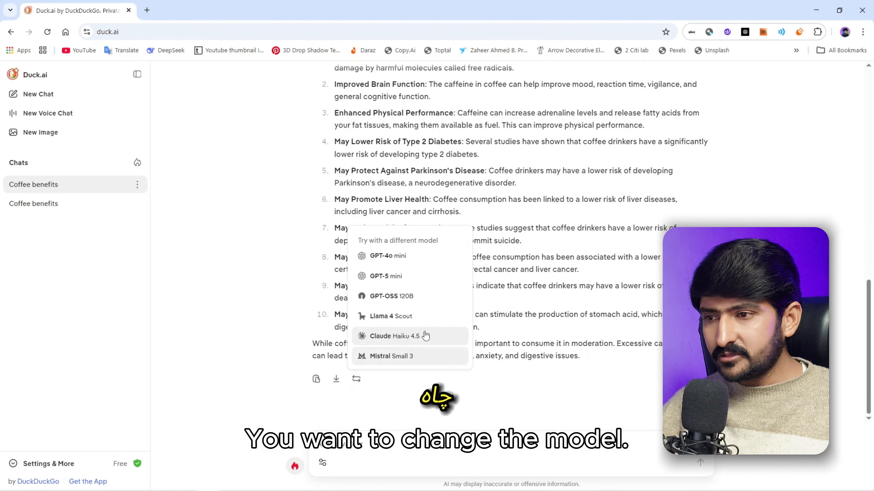
pyautogui.click(390, 277)
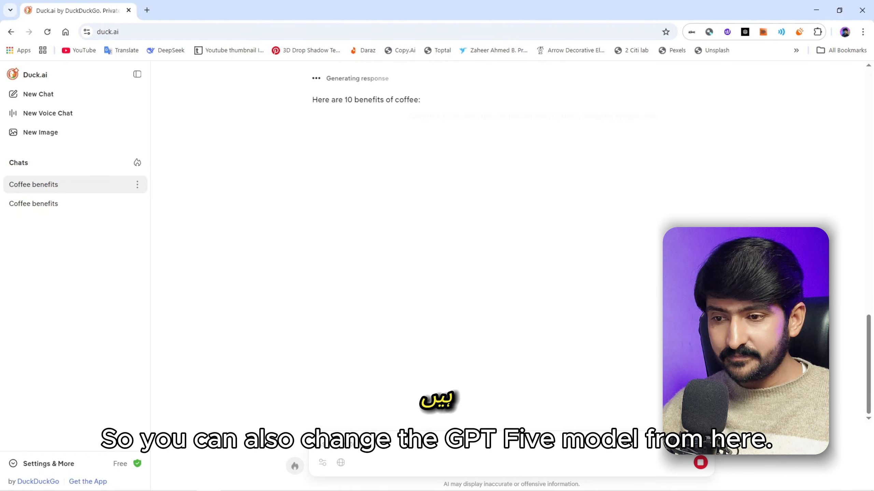